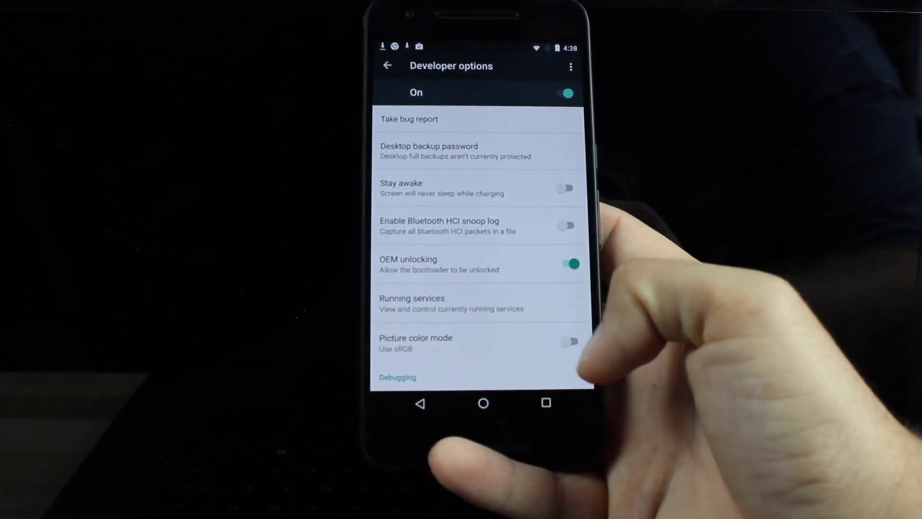
{"action": "scroll", "coordinate": [481, 245], "scroll_direction": "down", "scroll_amount": 2}
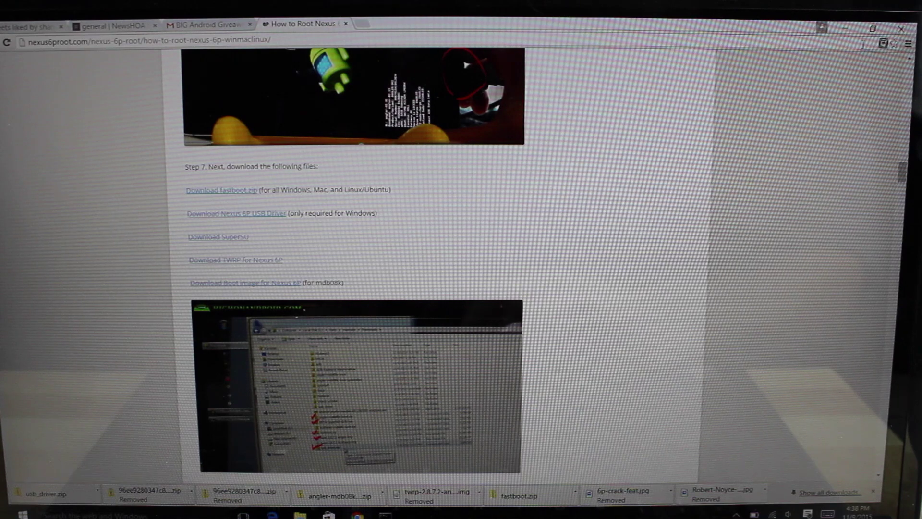
{"action": "mouse_move", "coordinate": [161, 267]}
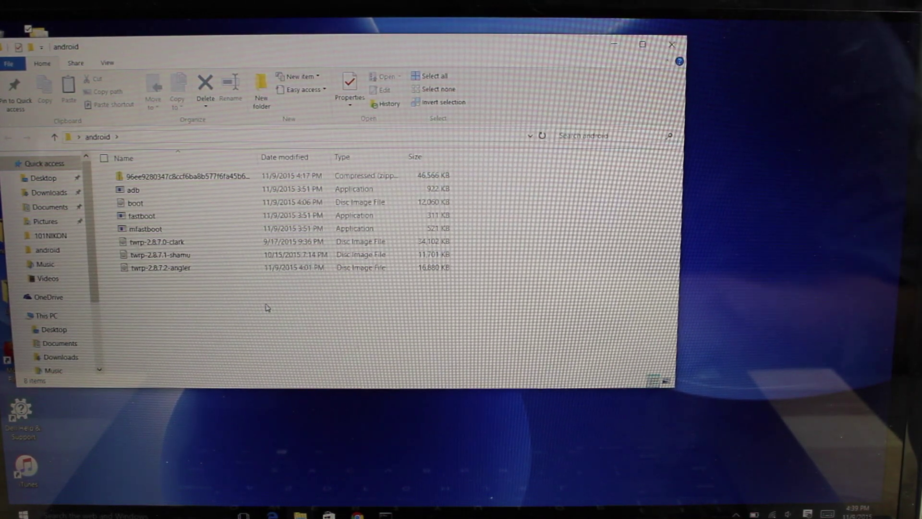
Open a command window in the android folder containing adb, fastboot, boot and TWRP files.
{"action": "right_click", "coordinate": [265, 308]}
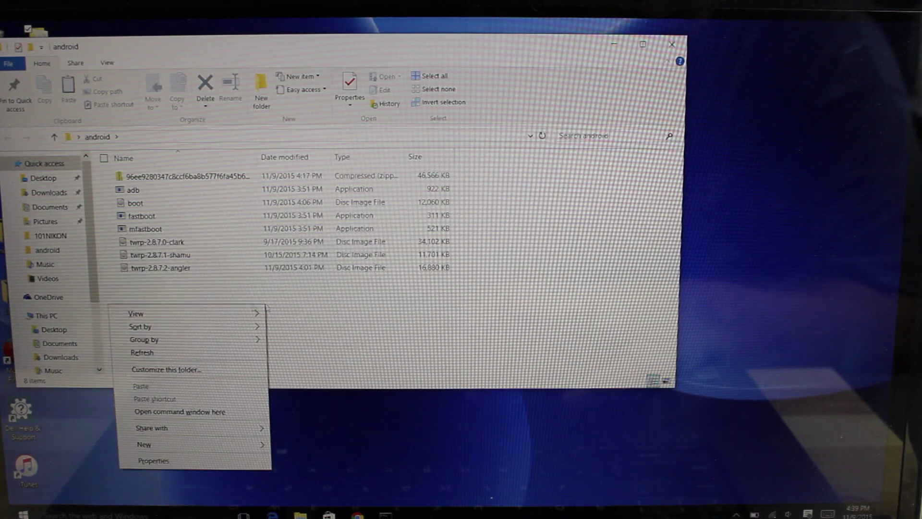
{"action": "left_click", "coordinate": [200, 415]}
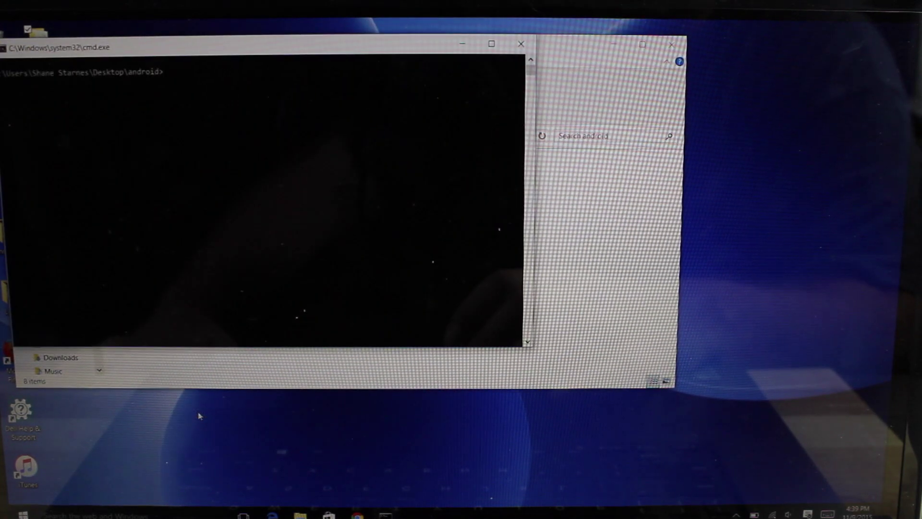
{"action": "type", "text": "adb"}
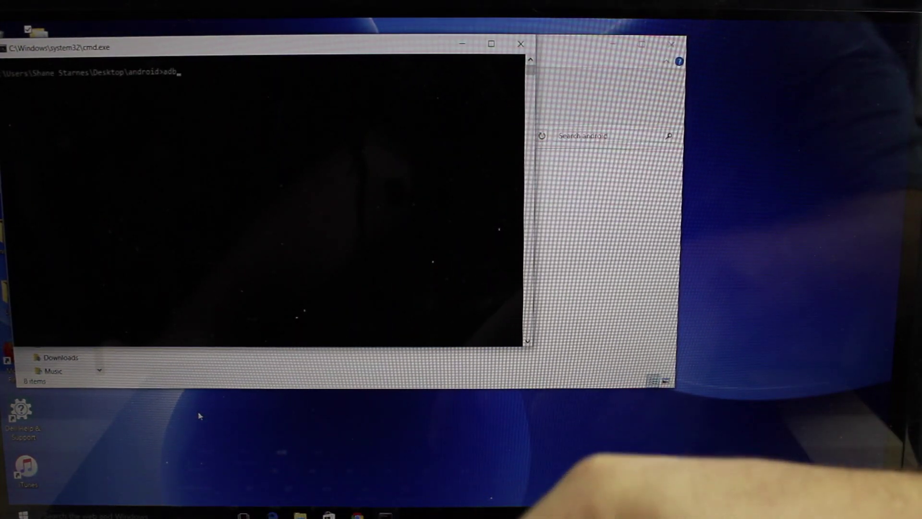
{"action": "type", "text": " devic"}
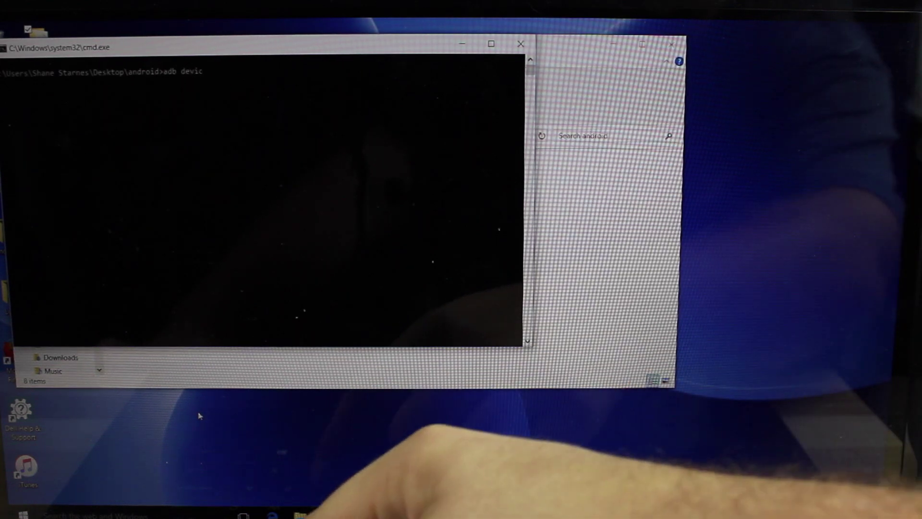
{"action": "type", "text": "es"}
Run 'adb devices', 'adb reboot bootloader' and 'fastboot flash boot boot.img'.
{"action": "key", "text": "Return"}
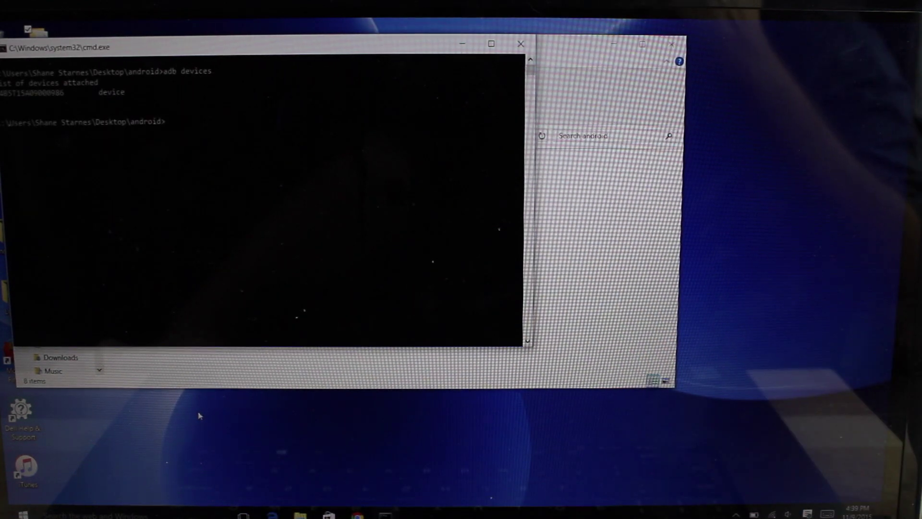
{"action": "type", "text": "ab"}
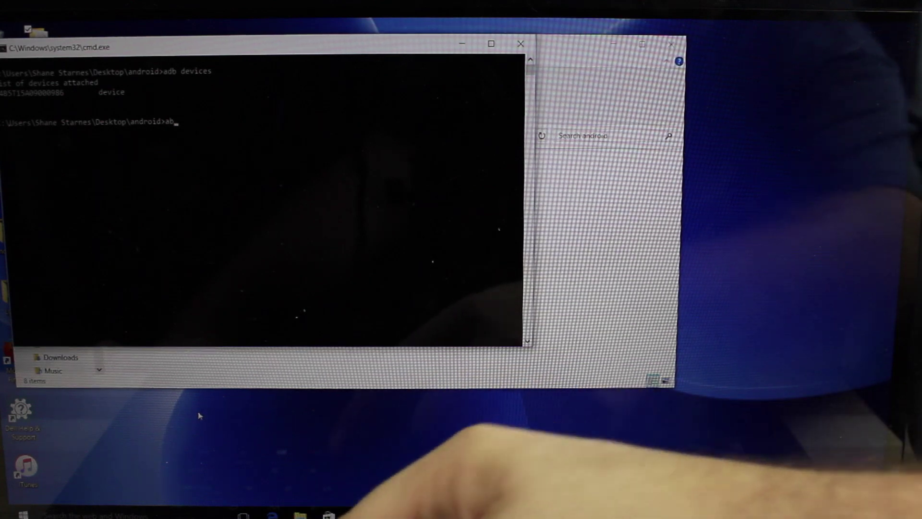
{"action": "type", "text": "d reb"}
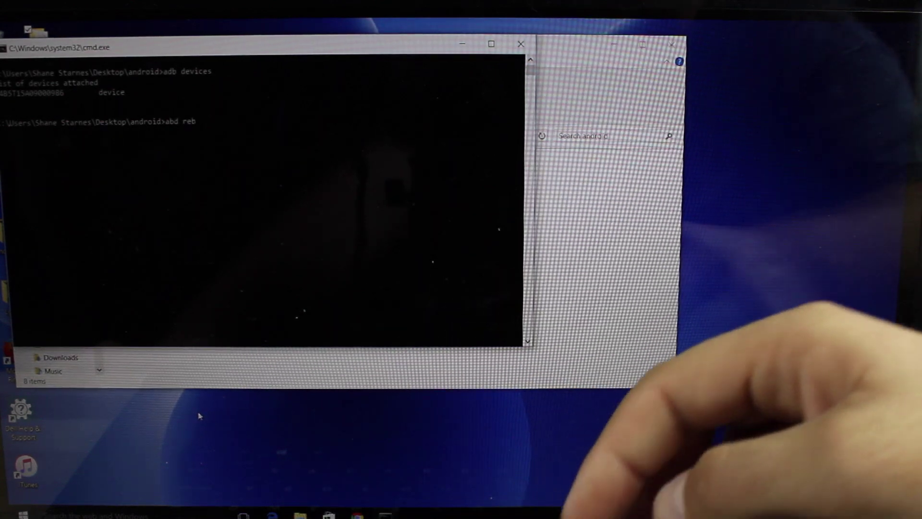
{"action": "type", "text": "oot"}
{"action": "key", "text": "Return"}
{"action": "key", "text": "Return"}
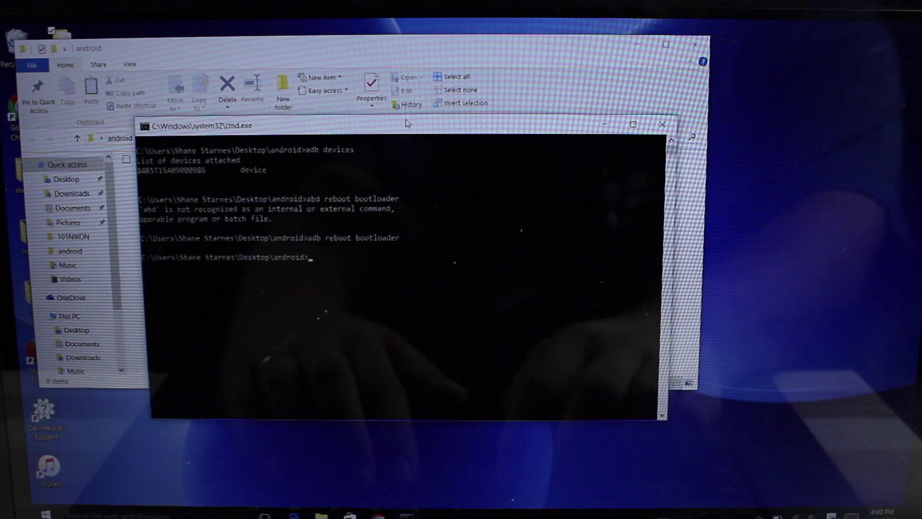
{"action": "type", "text": "fat"}
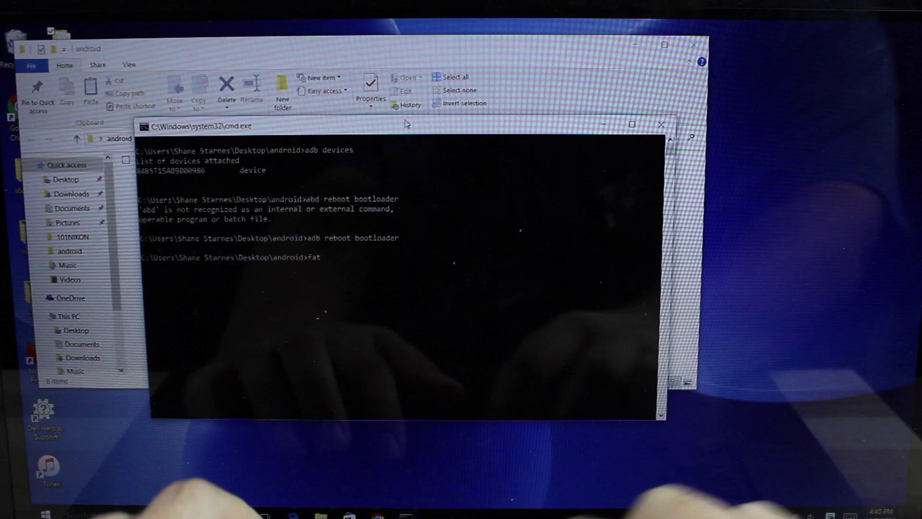
{"action": "key", "text": "BackSpace"}
{"action": "type", "text": "stboot"}
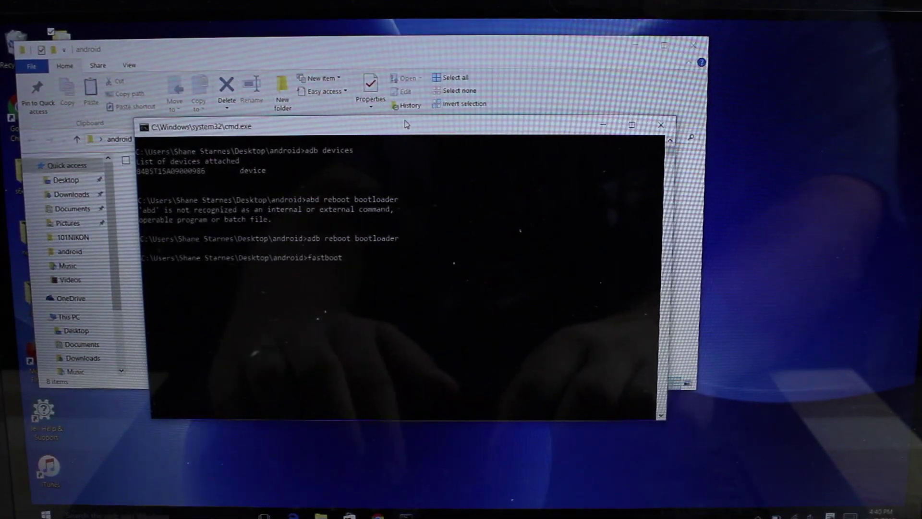
{"action": "type", "text": " flash"}
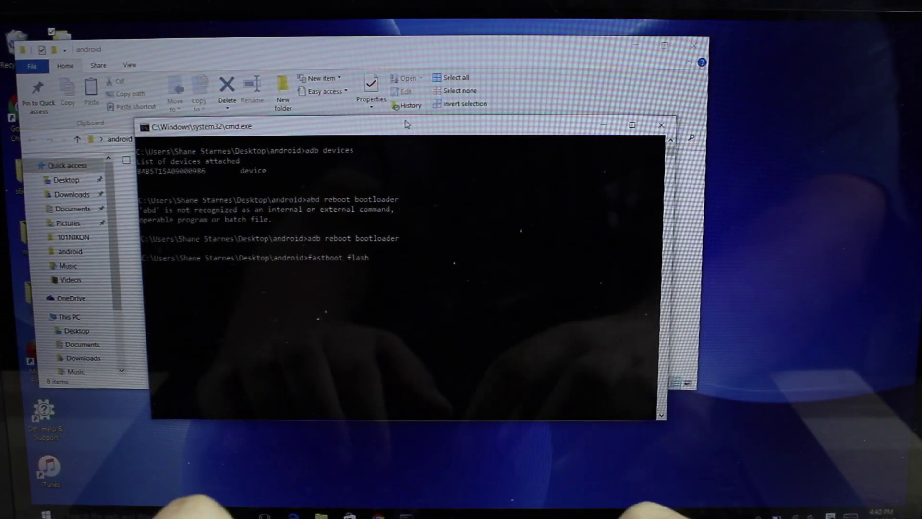
{"action": "type", "text": " boot boot."}
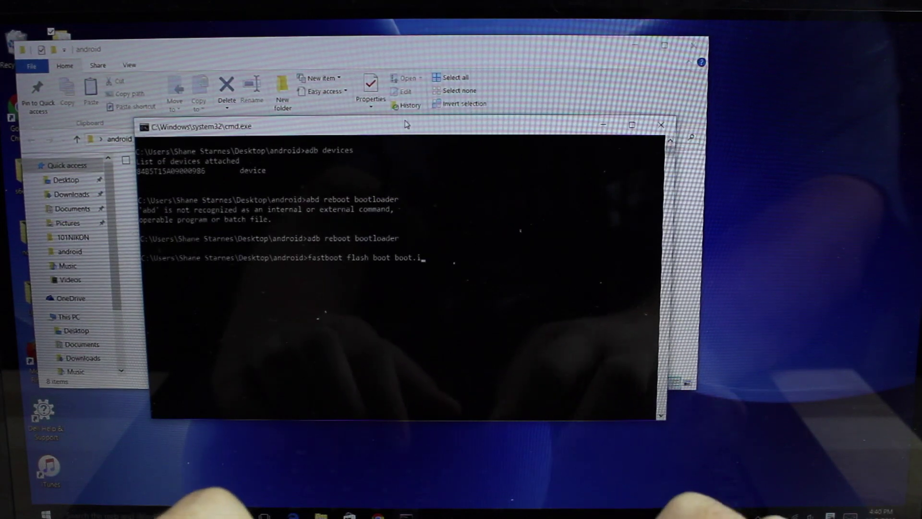
{"action": "type", "text": "img"}
{"action": "key", "text": "Return"}
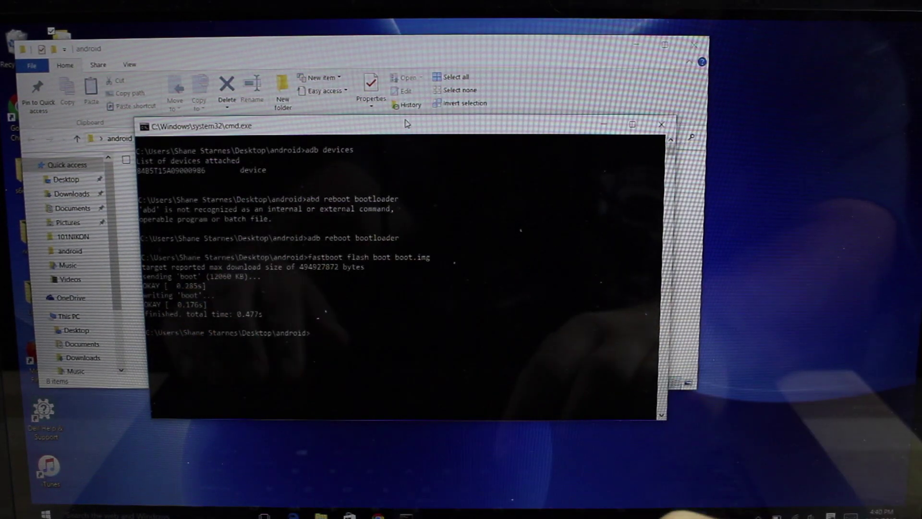
{"action": "type", "text": "fa"}
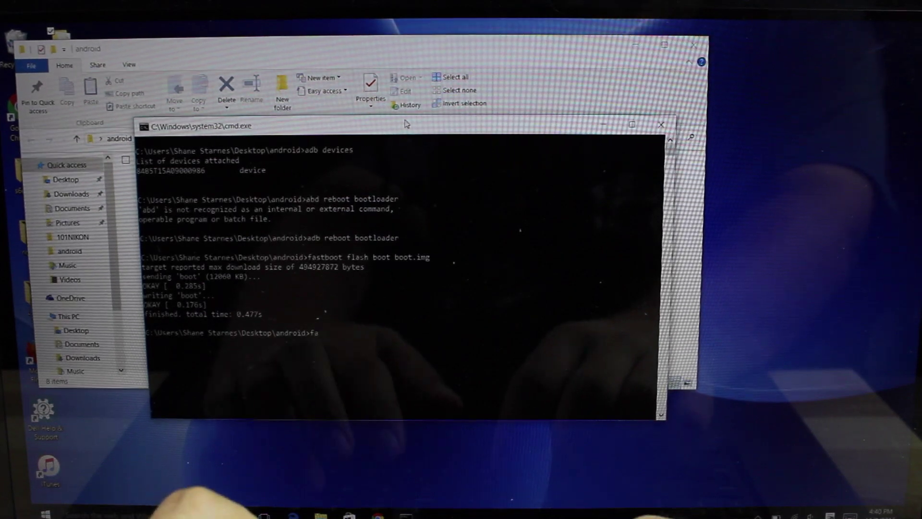
{"action": "type", "text": "stboot flash re"}
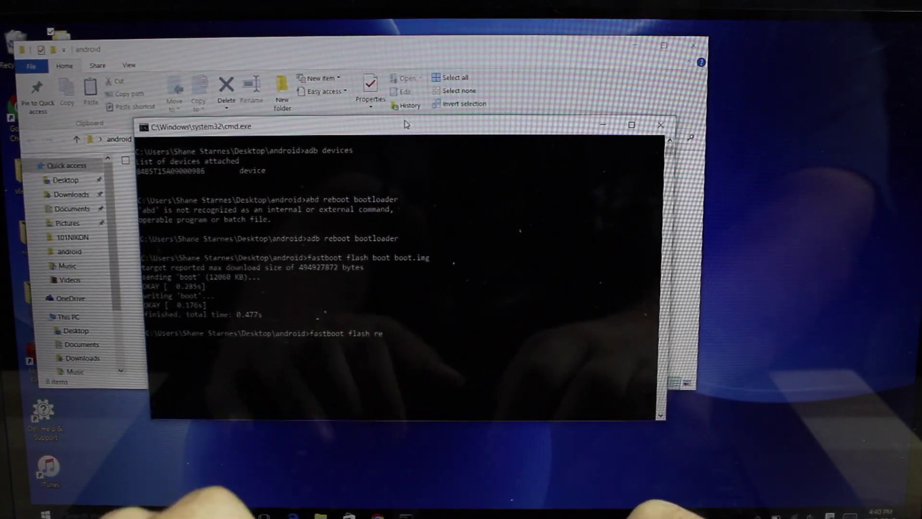
{"action": "type", "text": "covery"}
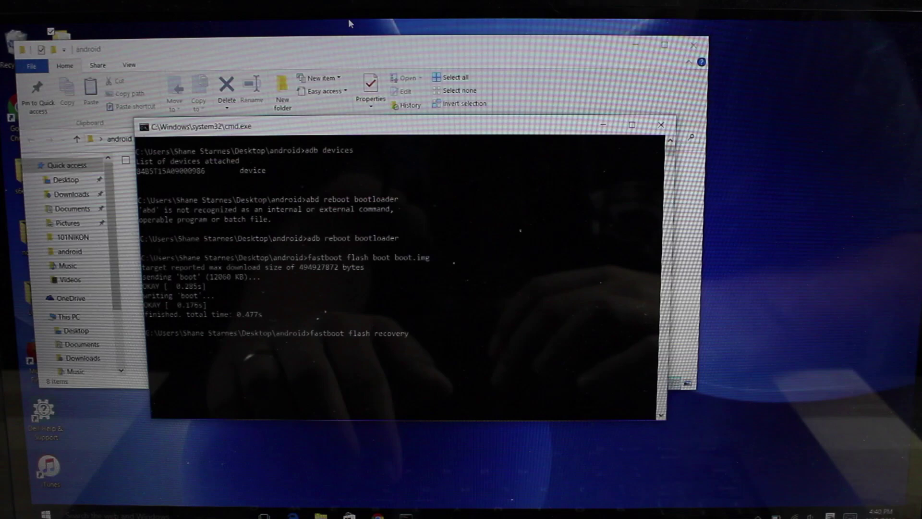
Copy the twrp-2.8.7.2-angler file name from Explorer and return to the command window.
{"action": "left_click", "coordinate": [324, 54]}
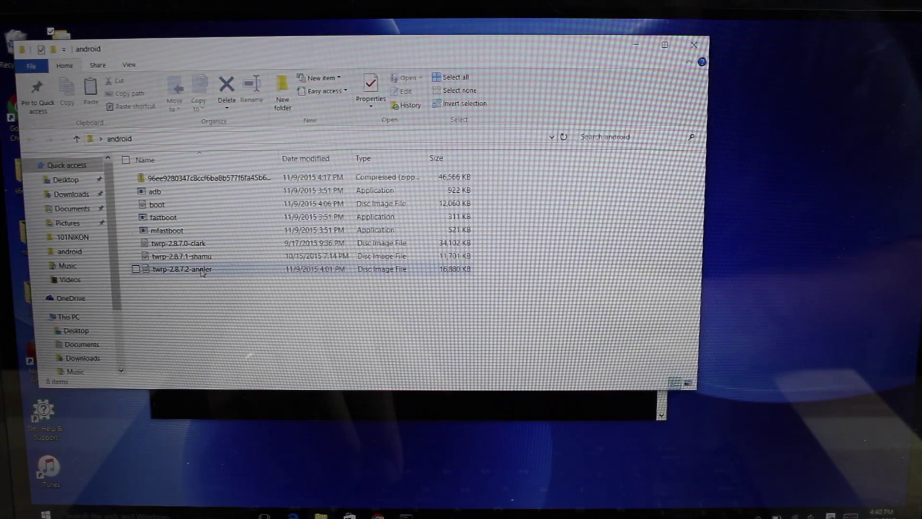
{"action": "left_click", "coordinate": [202, 271]}
{"action": "right_click", "coordinate": [202, 271]}
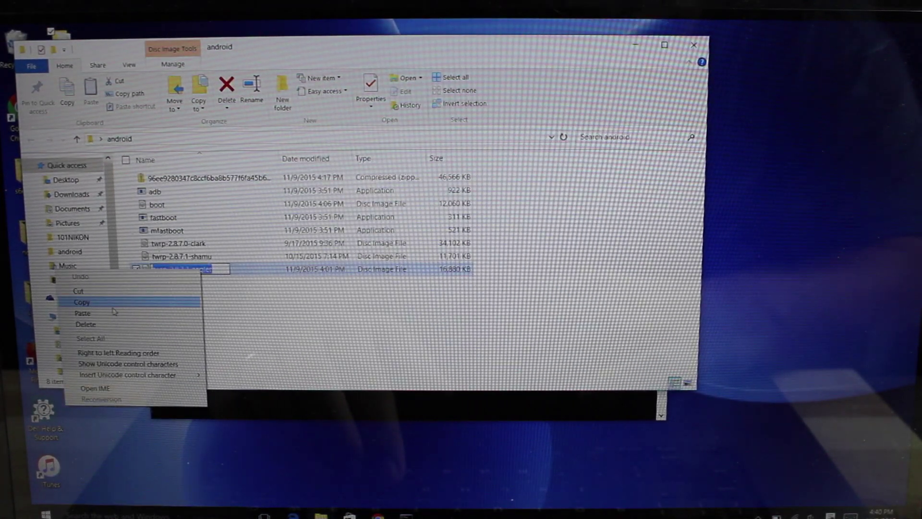
{"action": "left_click", "coordinate": [108, 303]}
{"action": "left_click", "coordinate": [356, 412]}
{"action": "type", "text": "fastboot flash recovery twrp-2.8.7.2-angler"}
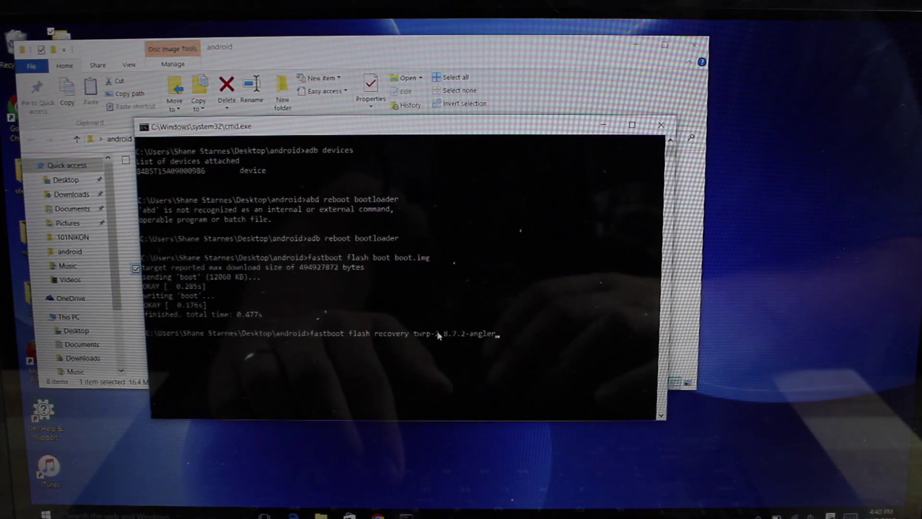
{"action": "type", "text": ".im"}
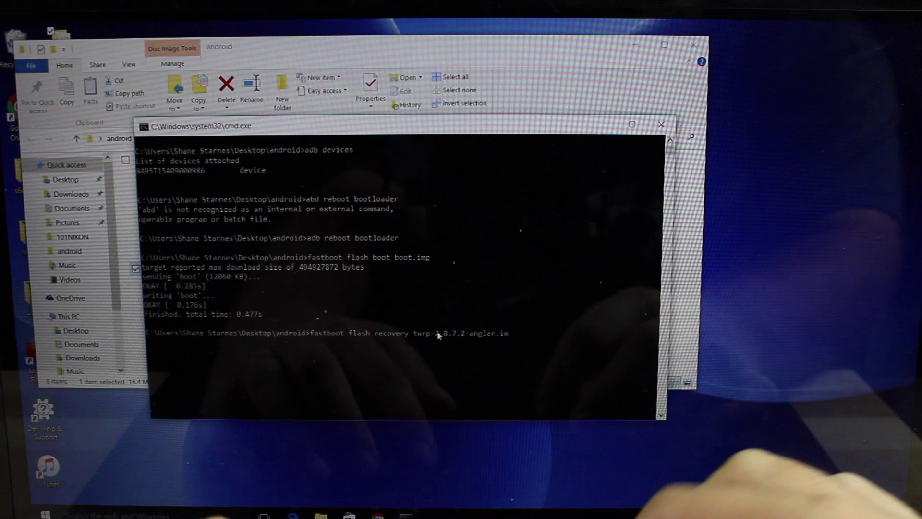
{"action": "type", "text": "g"}
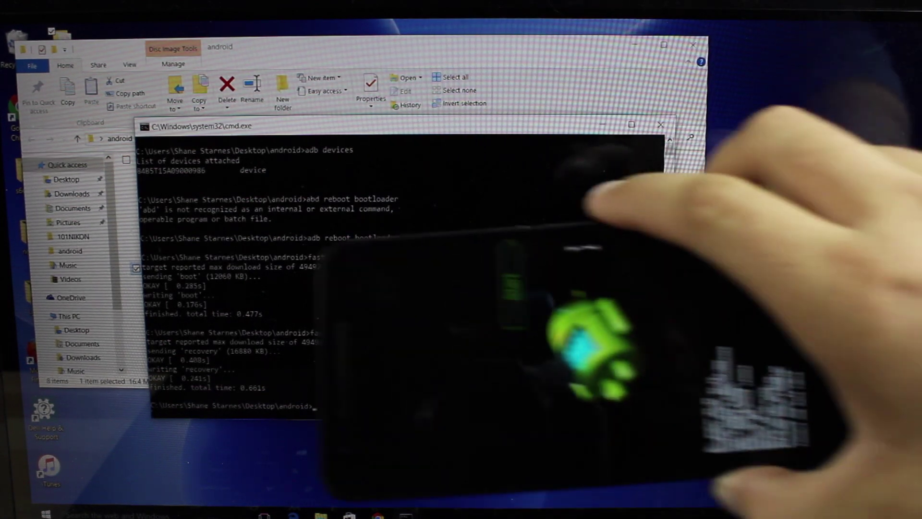
Switch windows with Alt+Tab after flashing TWRP to recovery.
{"action": "key", "text": "alt+Tab"}
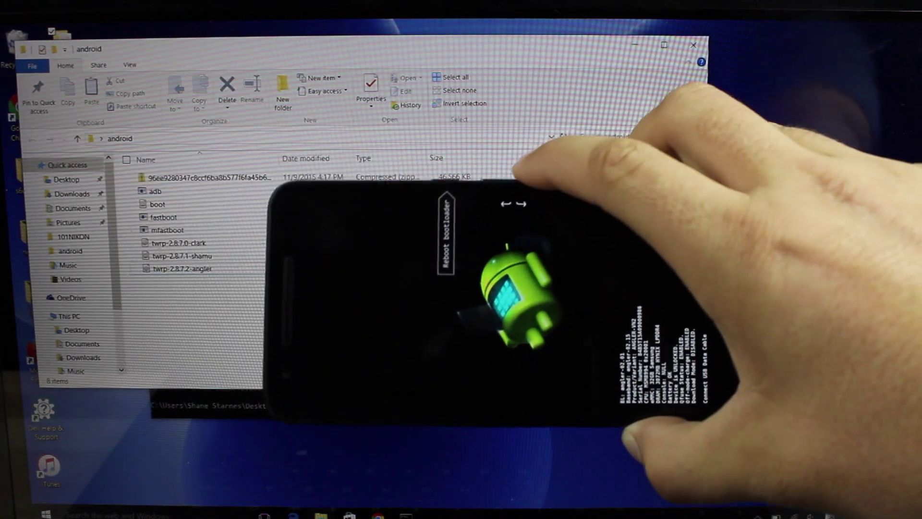